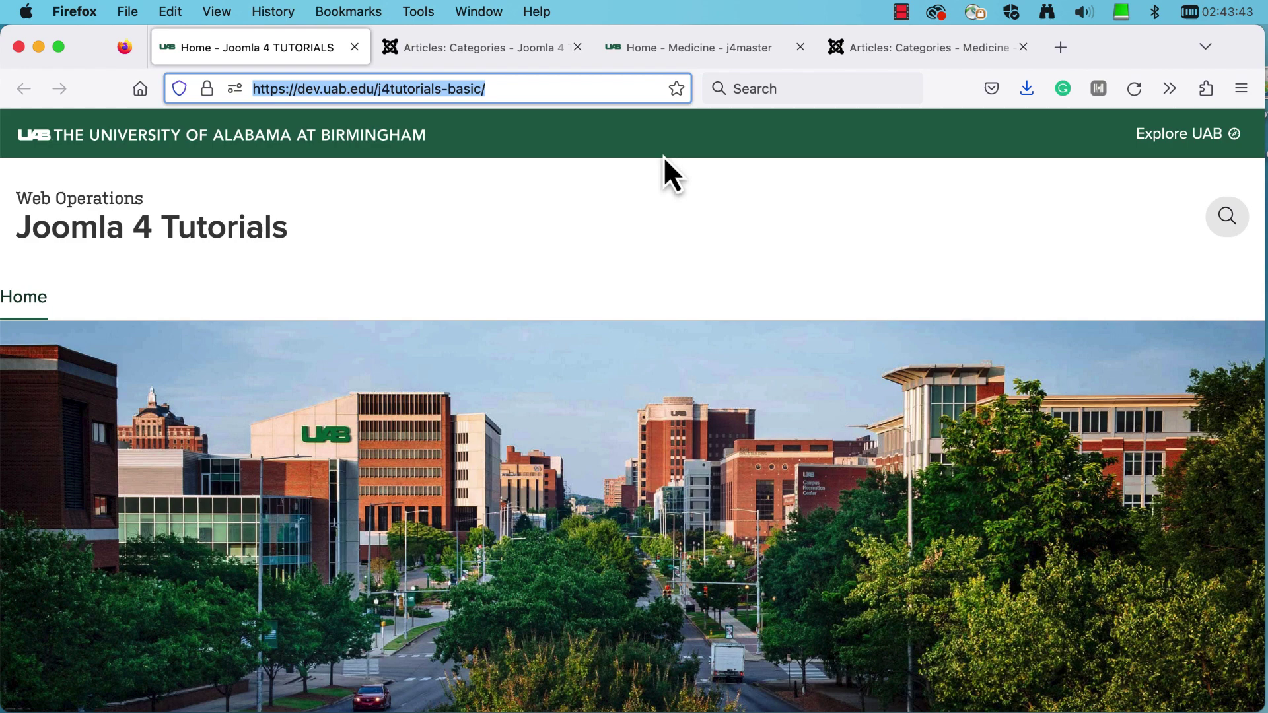
# Step: Switch to the 'Home - Medicine - j4master' page to view the Medicine front-end homepage
pyautogui.click(685, 59)
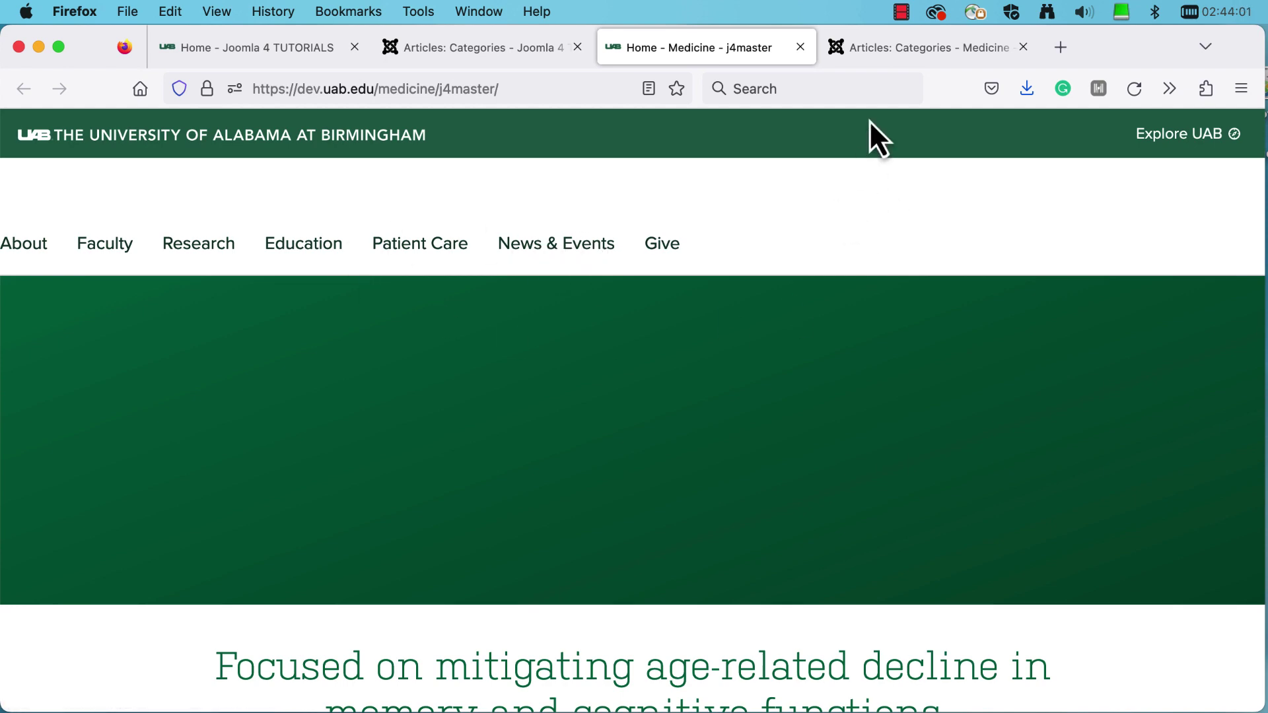
# Step: Browse the Medicine categories list: Uncategorised, Contact, About and Research, then return to the top
pyautogui.click(884, 51)
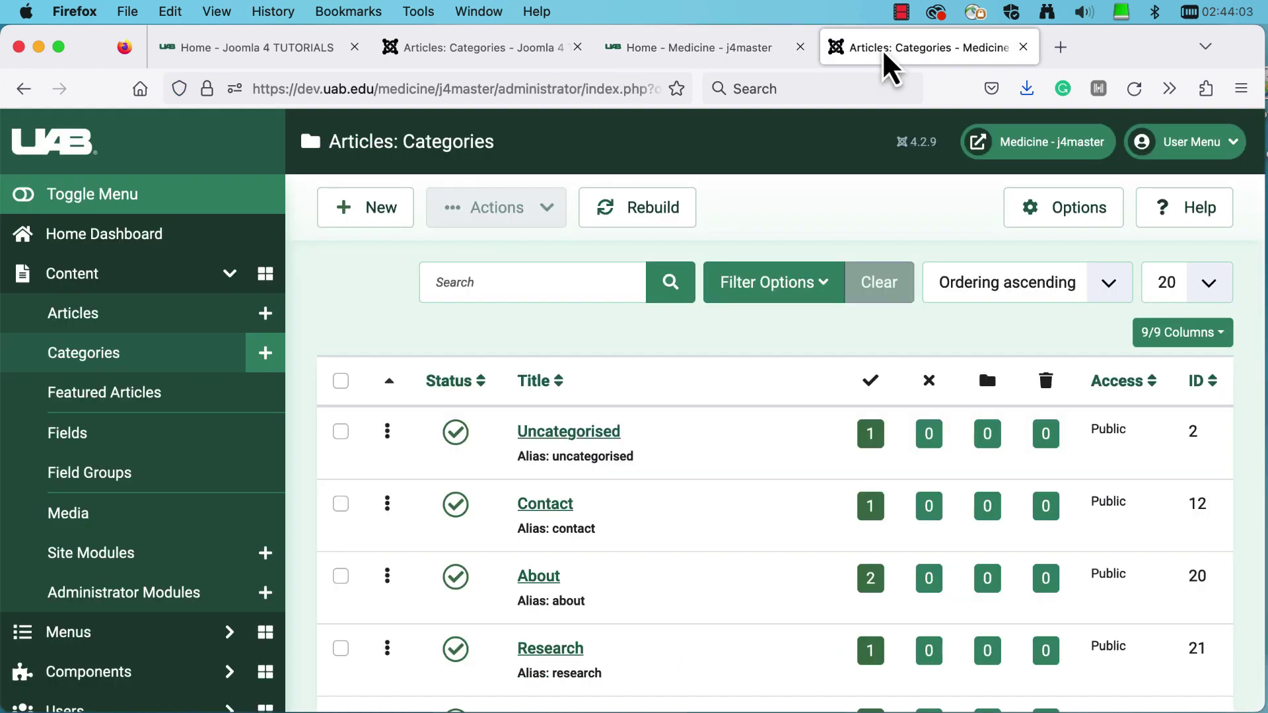
pyautogui.scroll(-5, 703, 597)
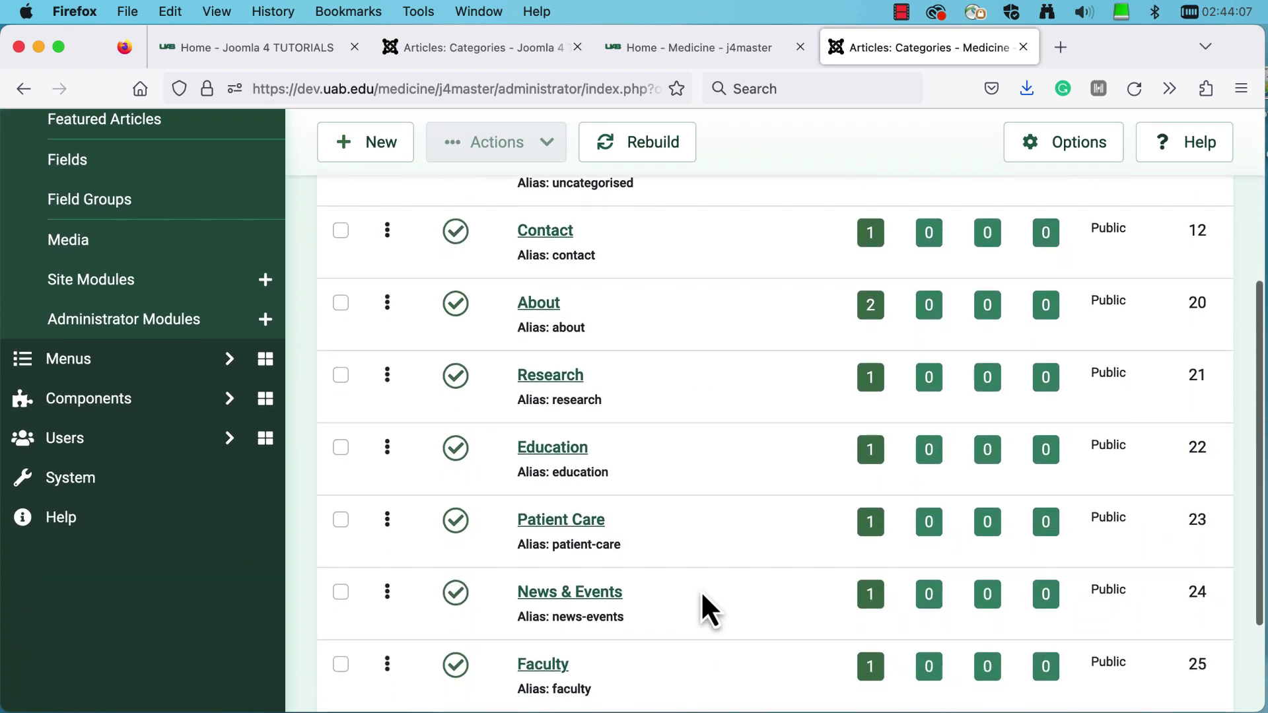
pyautogui.scroll(-3, 700, 591)
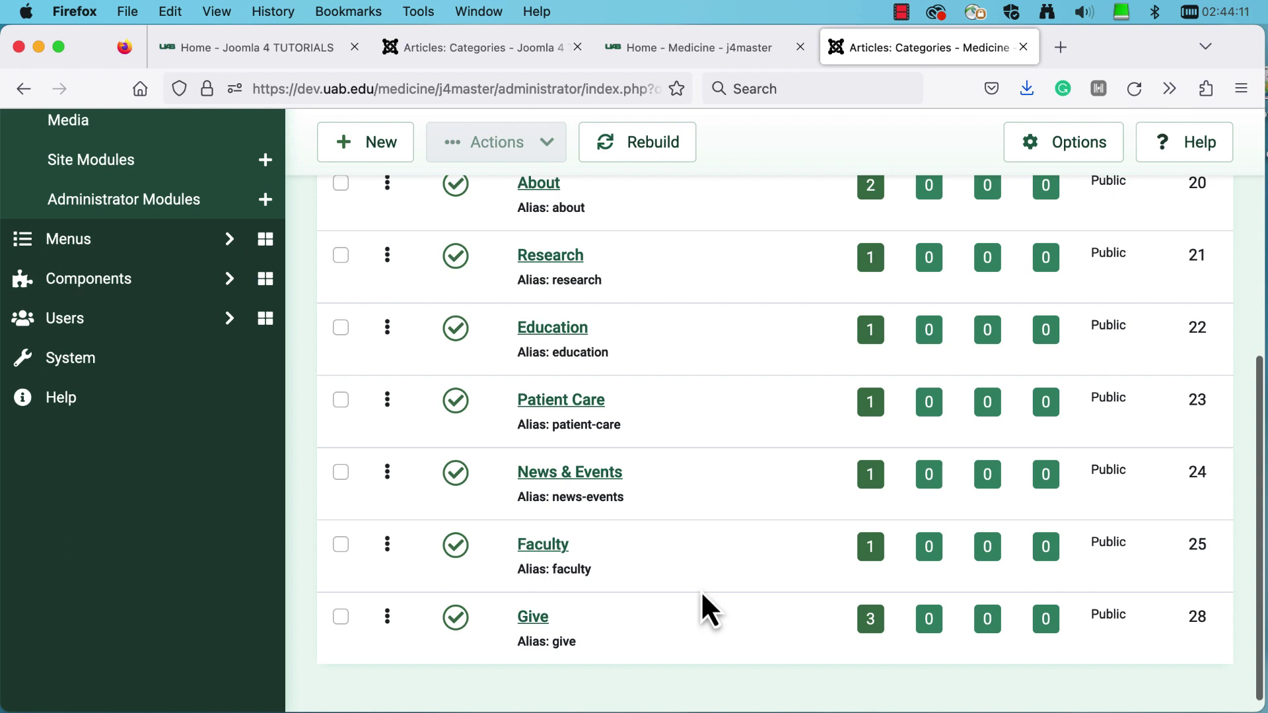
pyautogui.scroll(5, 701, 595)
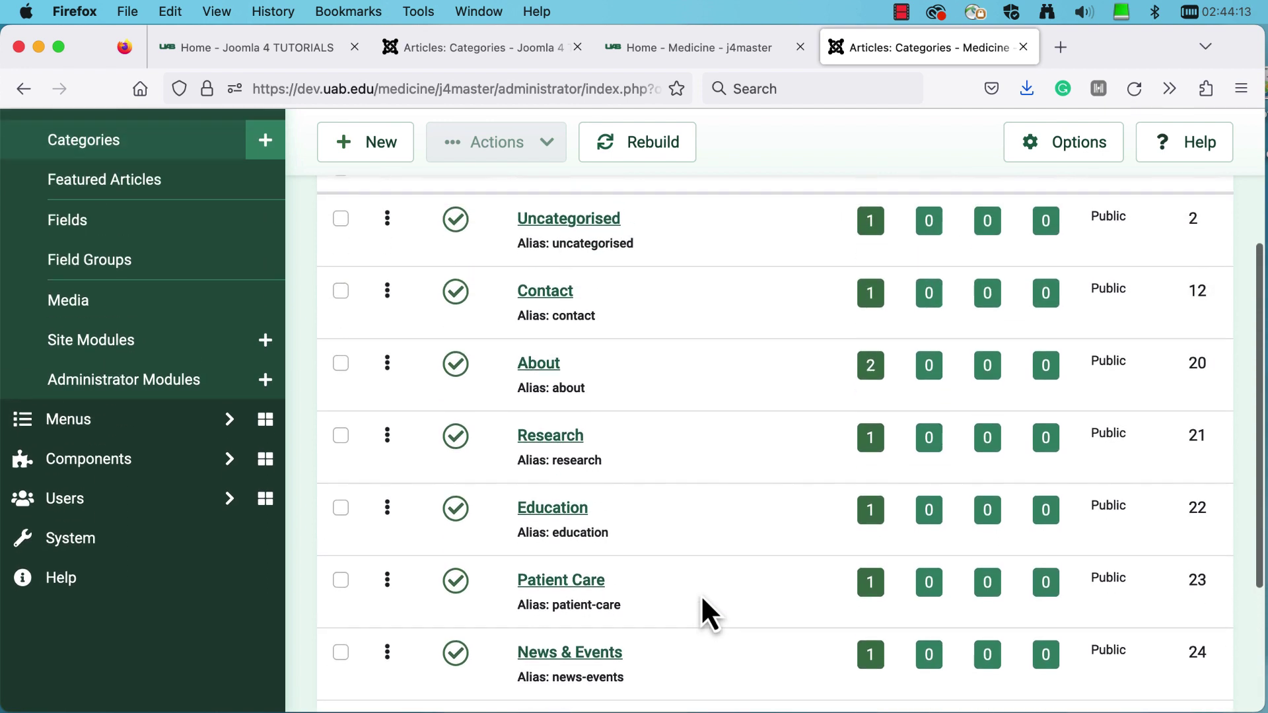
pyautogui.scroll(2, 702, 611)
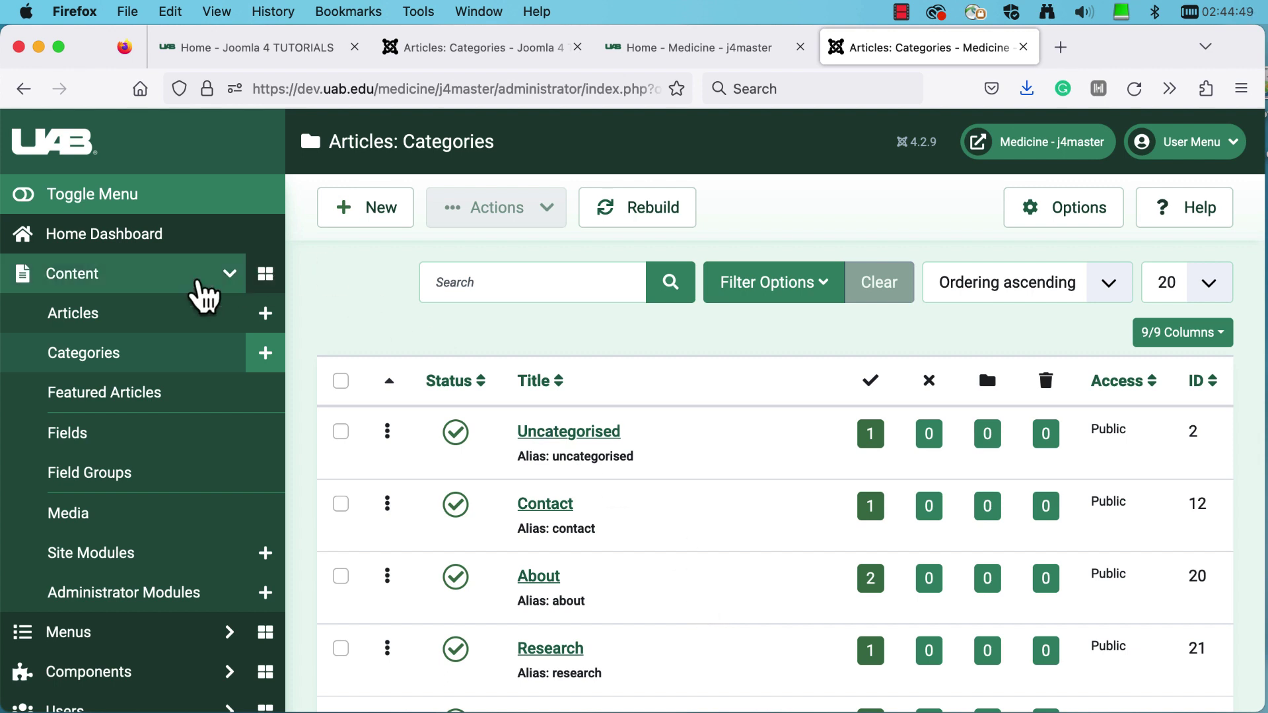
# Step: Review the Medicine articles list and their categories, from Leadership and Ways to Give down
pyautogui.click(148, 319)
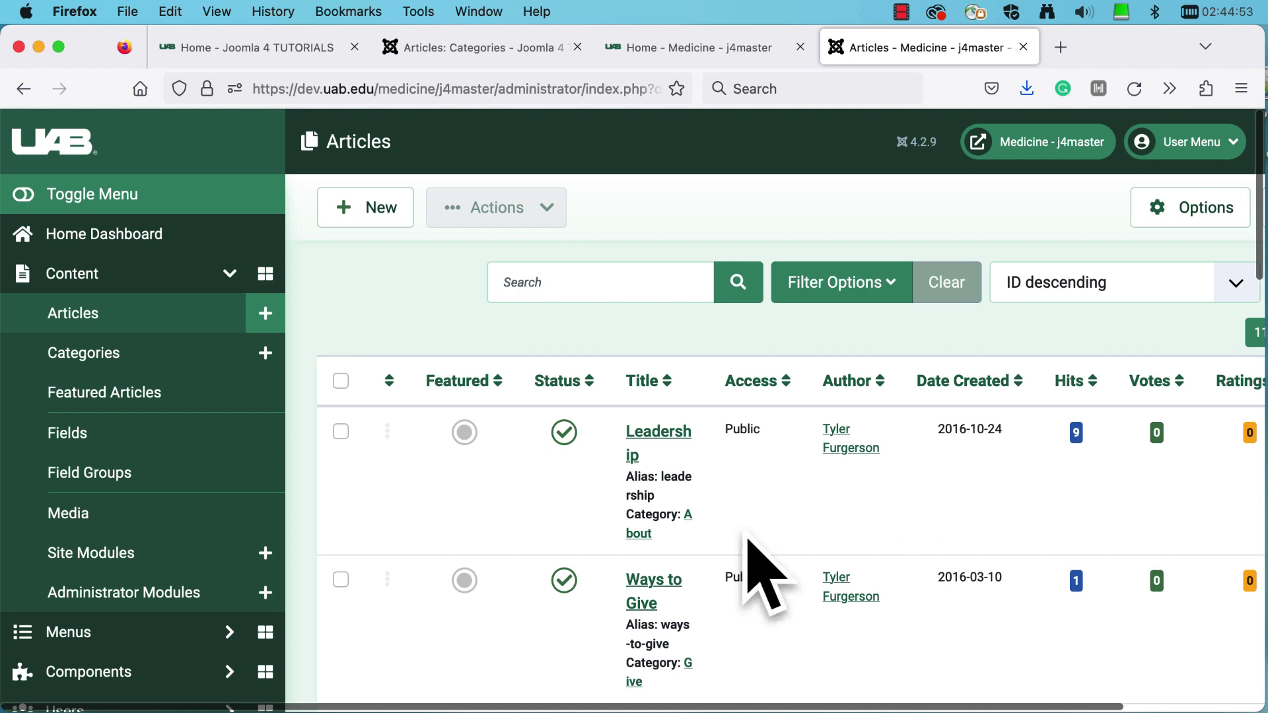
pyautogui.scroll(-3, 751, 519)
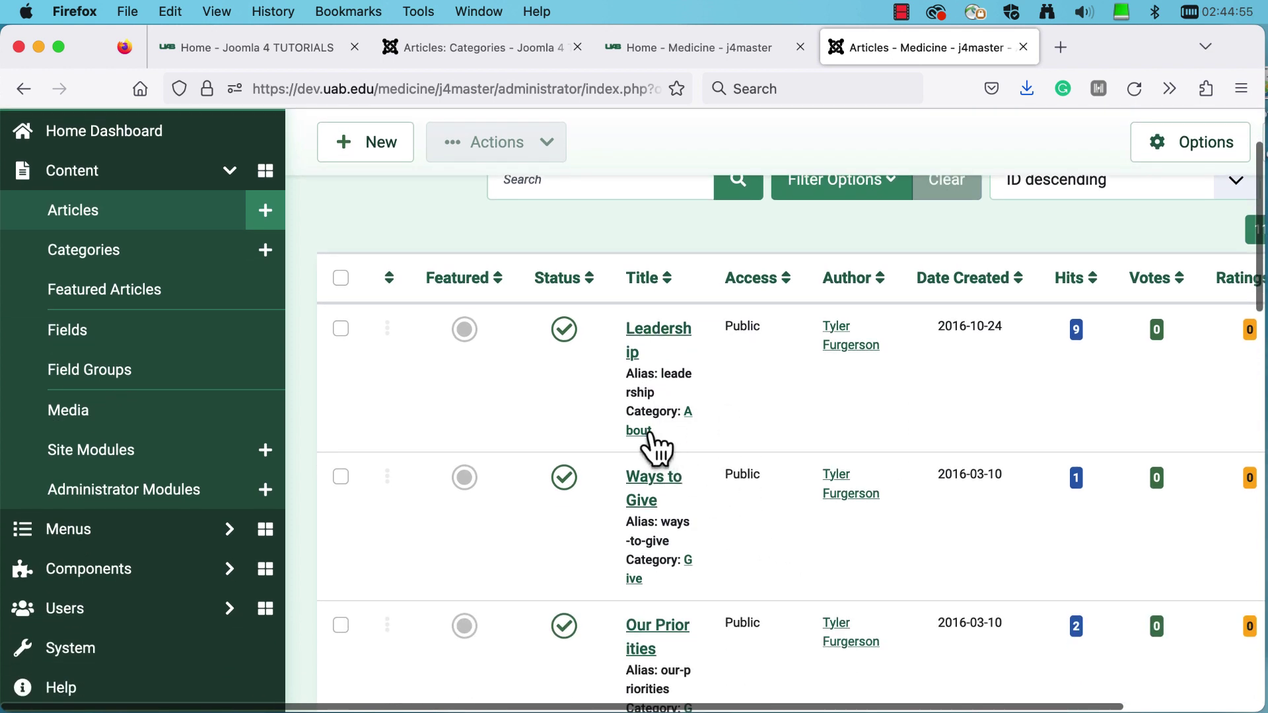
pyautogui.scroll(-3, 735, 584)
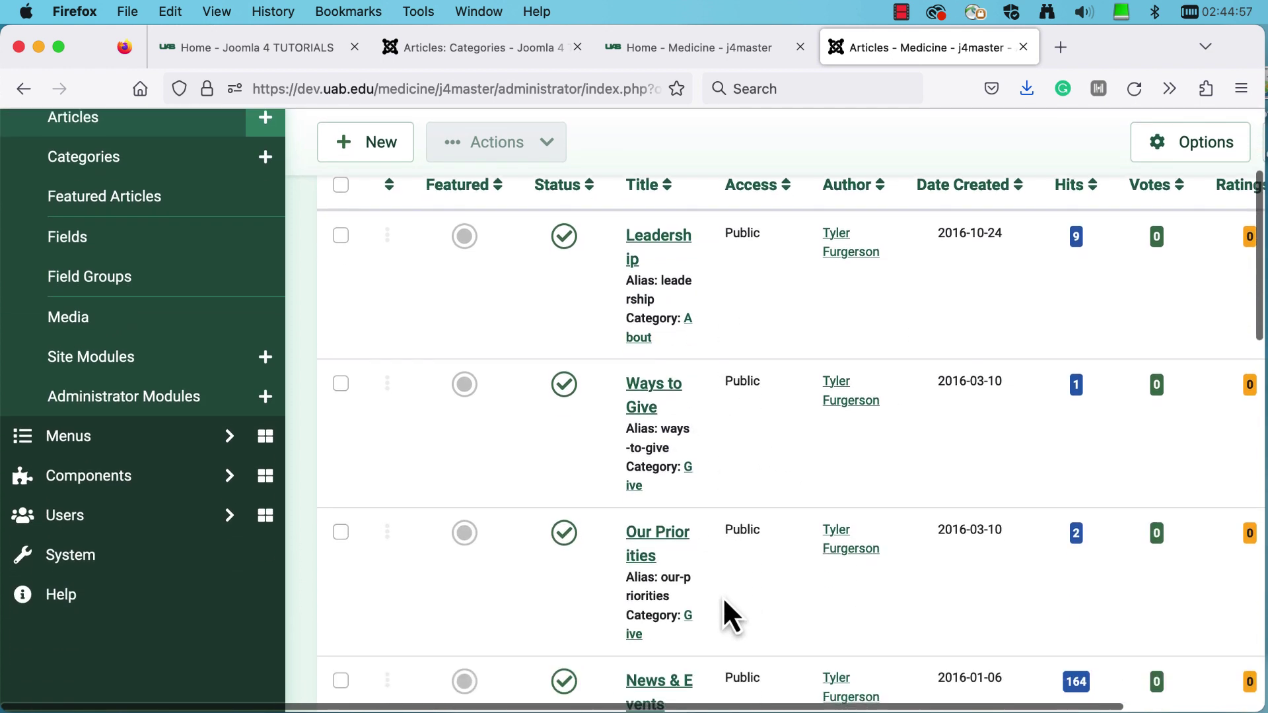
pyautogui.scroll(-10, 774, 610)
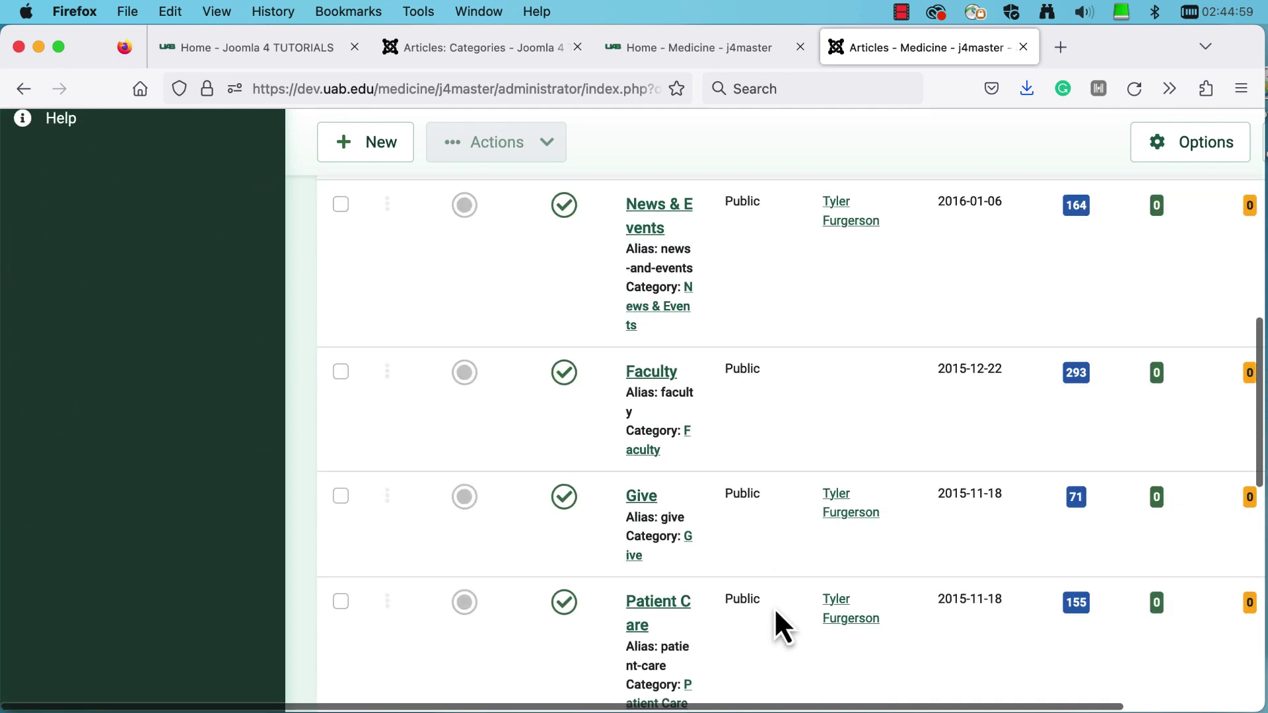
pyautogui.scroll(15, 776, 611)
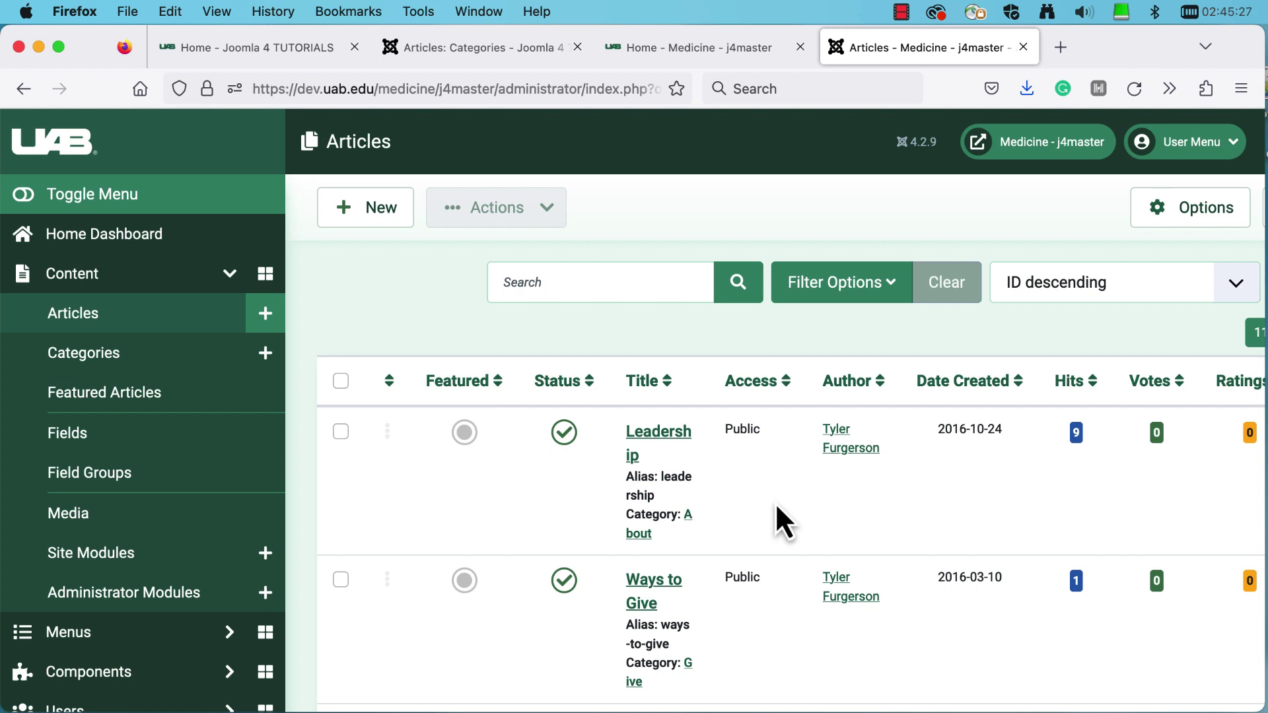
# Step: Close both Medicine pages and show the tutorial site's categories list with Uncategorised and Misc
pyautogui.click(1024, 47)
pyautogui.click(799, 46)
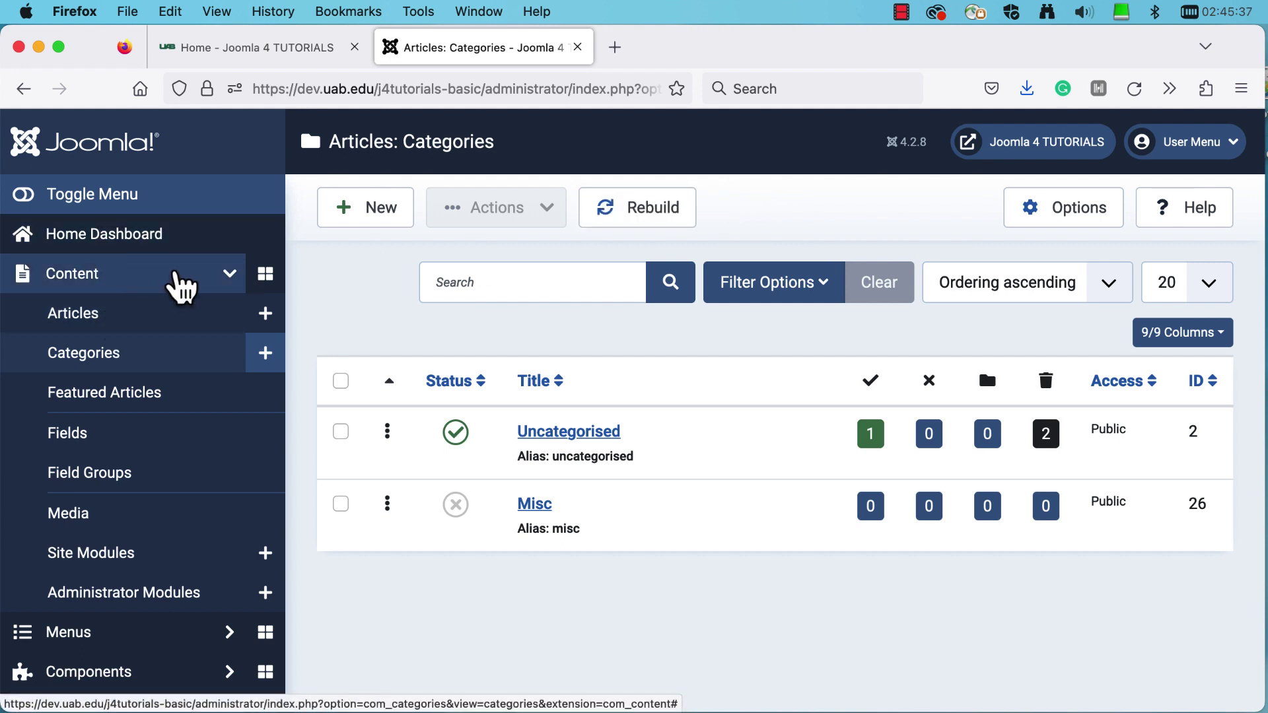
pyautogui.click(230, 273)
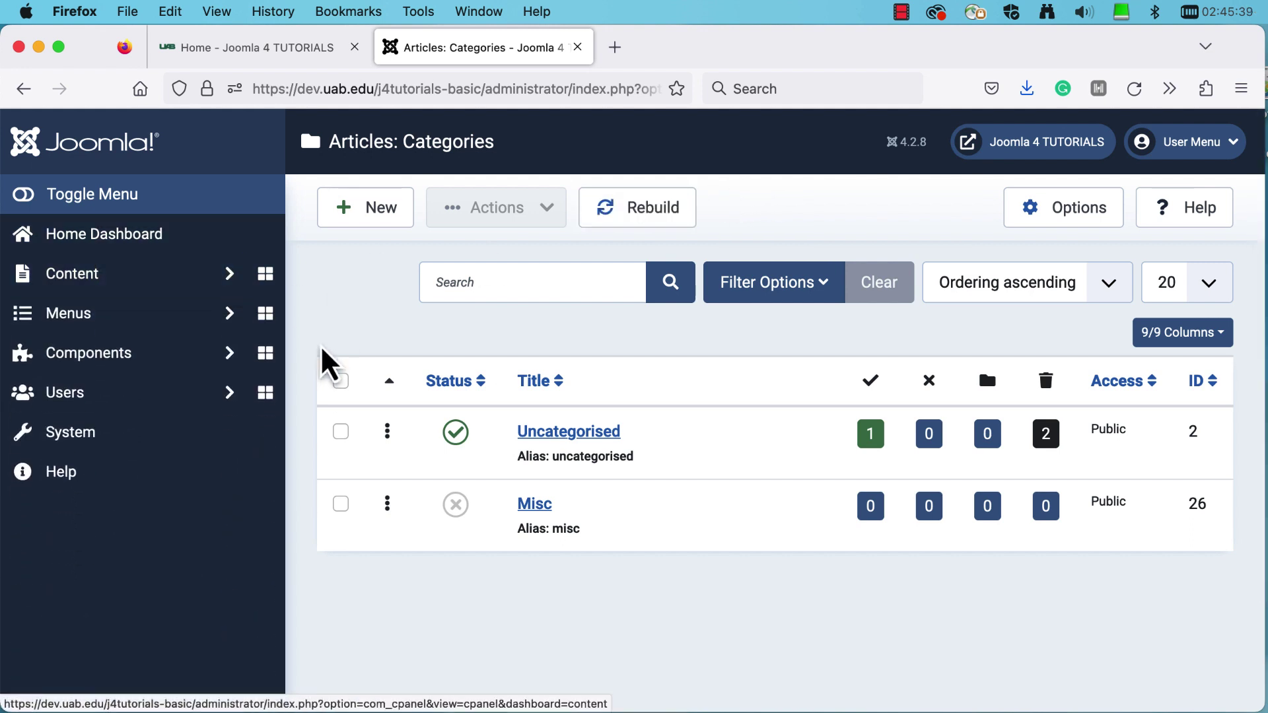
pyautogui.click(228, 277)
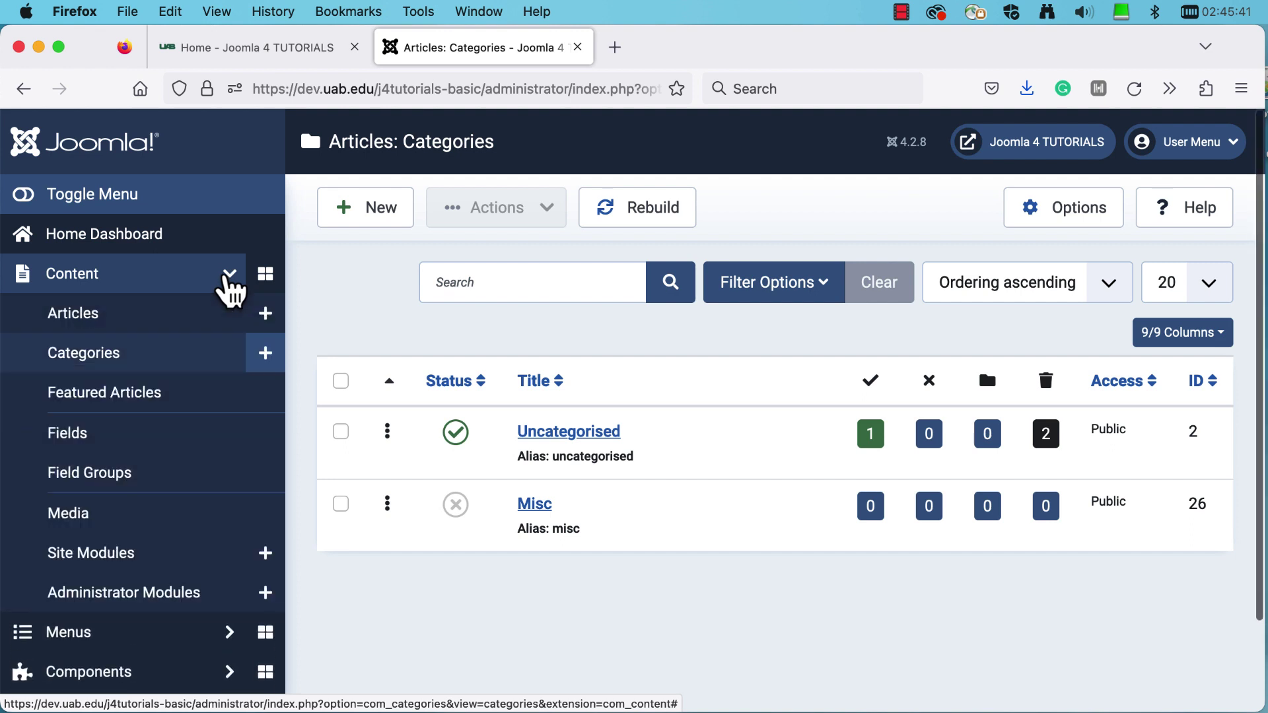
pyautogui.click(109, 357)
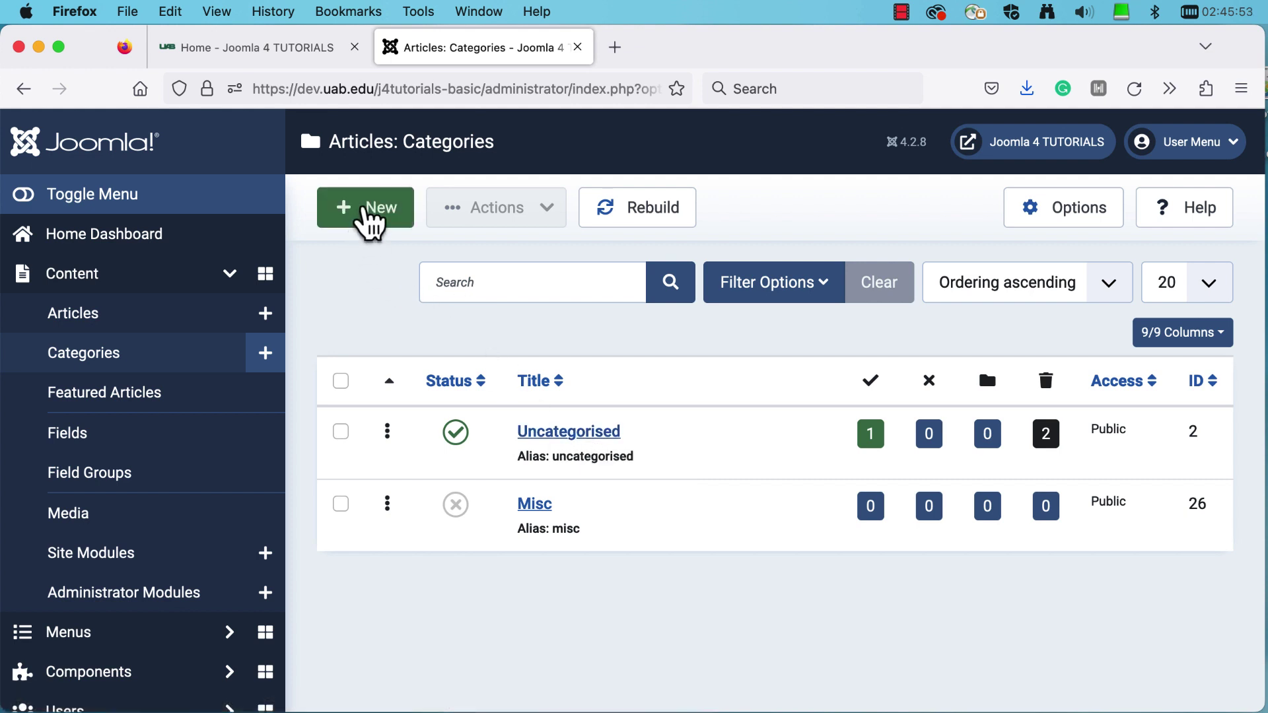
# Step: Create a new category titled 'Events' and save it, giving ID 30
pyautogui.click(369, 218)
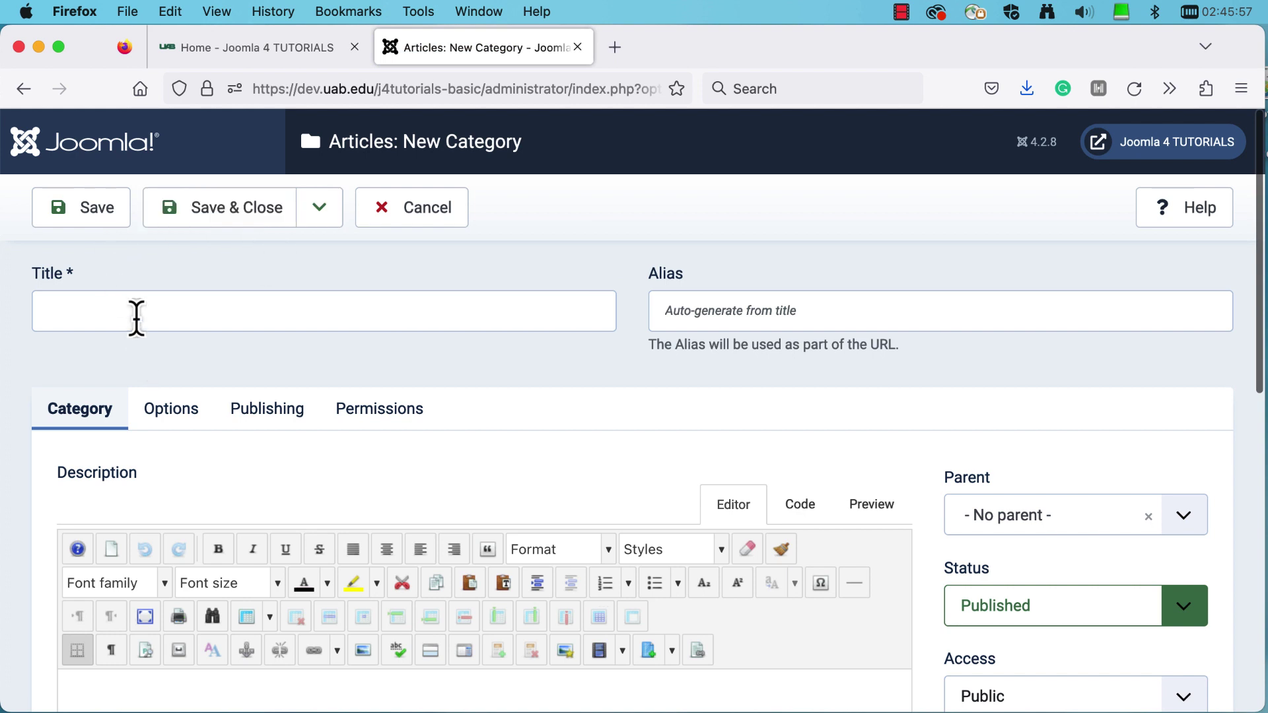
pyautogui.click(136, 319)
pyautogui.write('Ev')
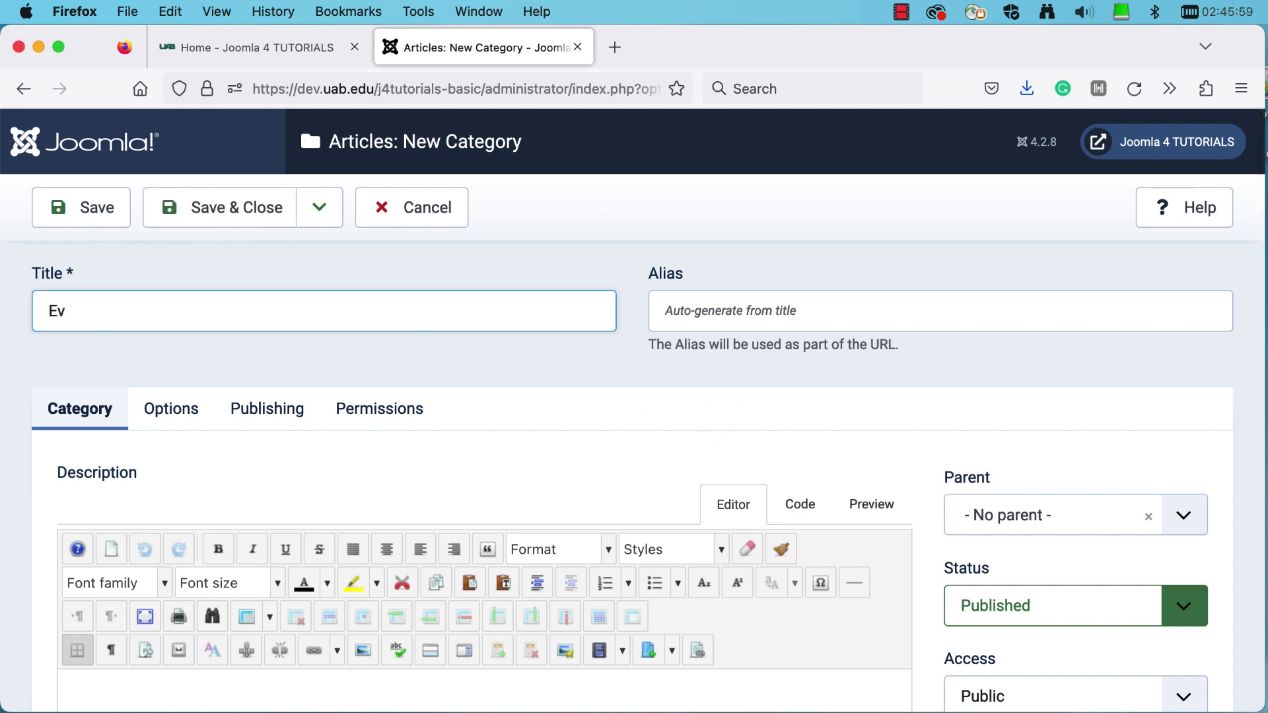
pyautogui.write('ents')
pyautogui.scroll(-10, 1009, 615)
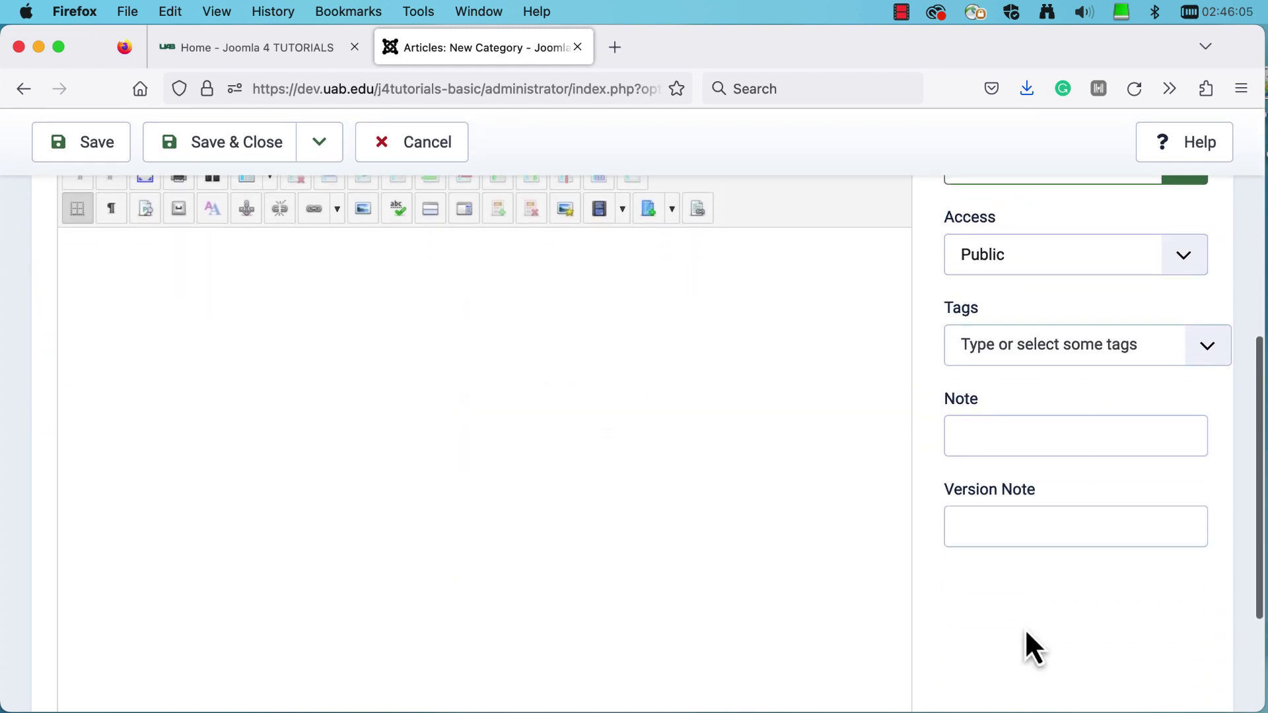
pyautogui.scroll(10, 1027, 632)
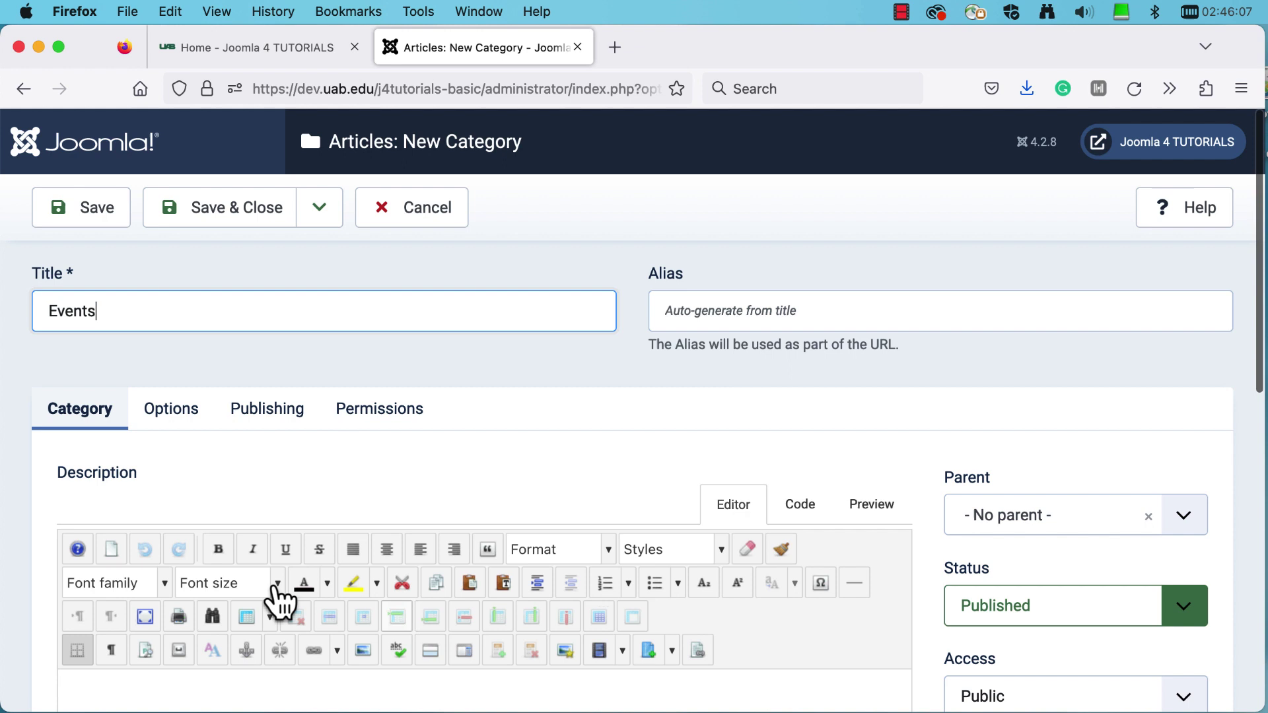
pyautogui.click(224, 217)
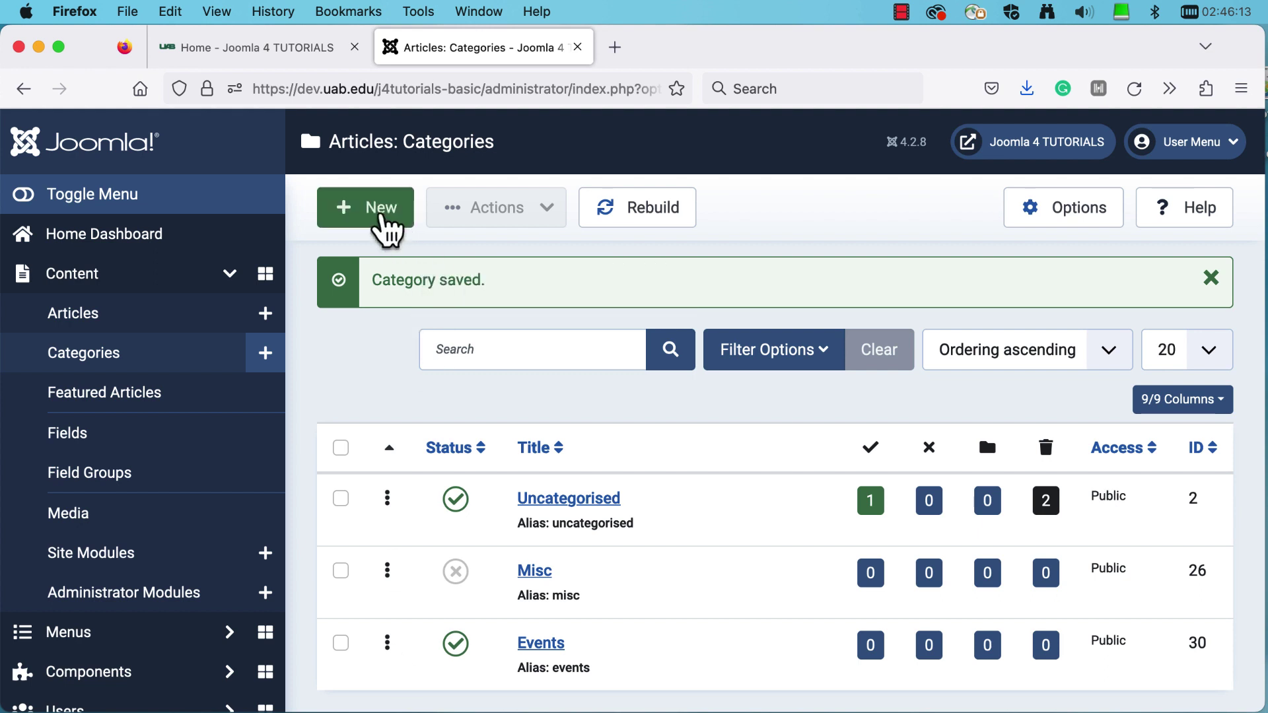
# Step: Add a 'Camps' category with parent Events and save it as ID 31
pyautogui.click(382, 215)
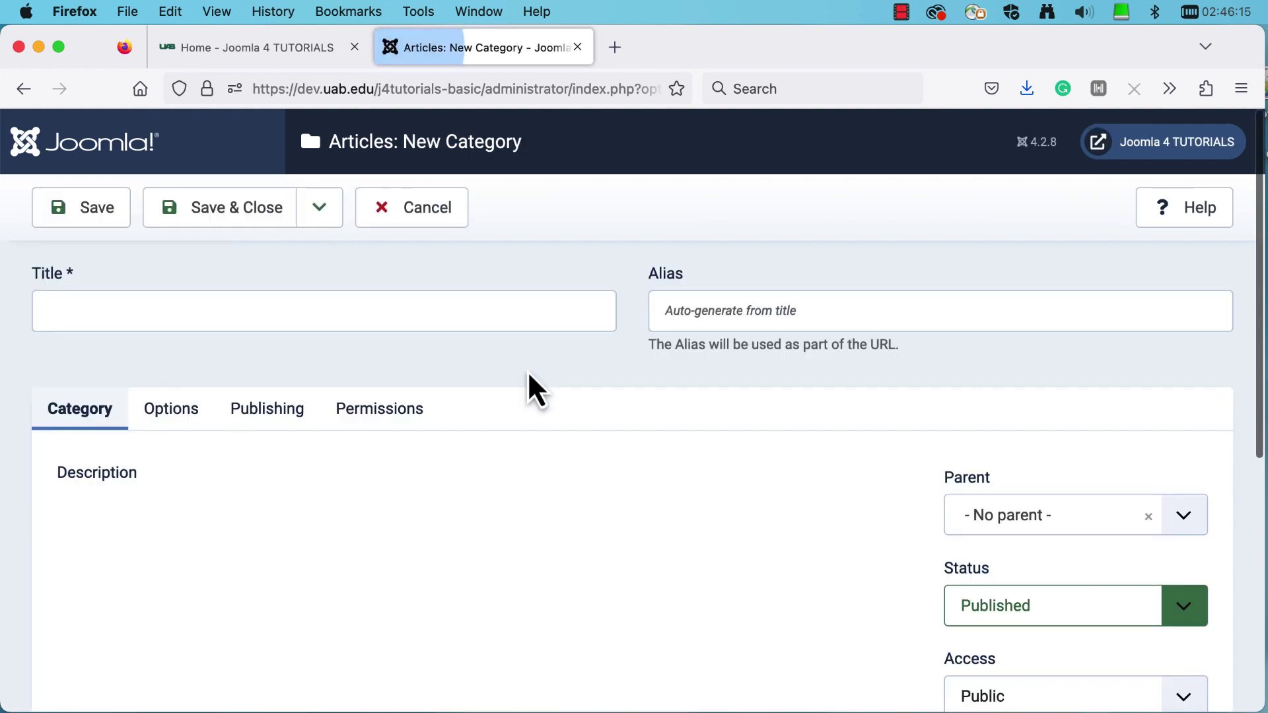
pyautogui.click(329, 315)
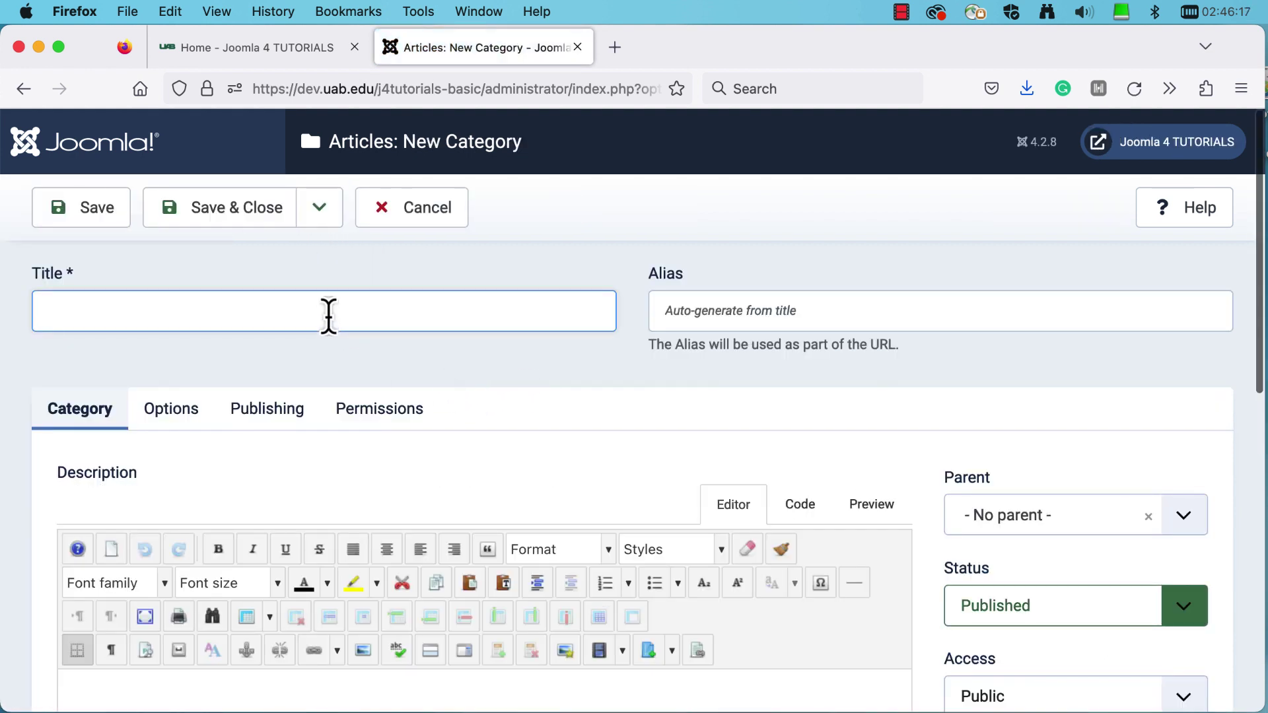
pyautogui.write('Camos')
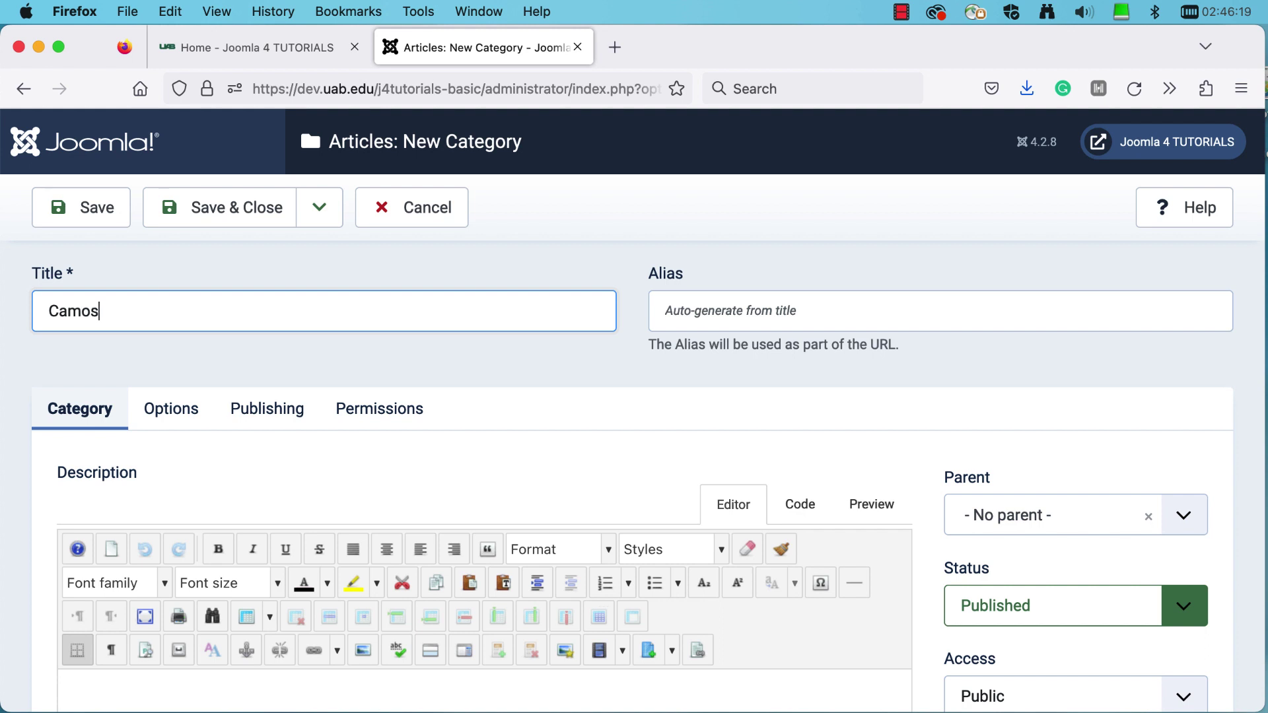
pyautogui.press('BackSpace')
pyautogui.press('BackSpace')
pyautogui.write('ps')
pyautogui.click(1185, 519)
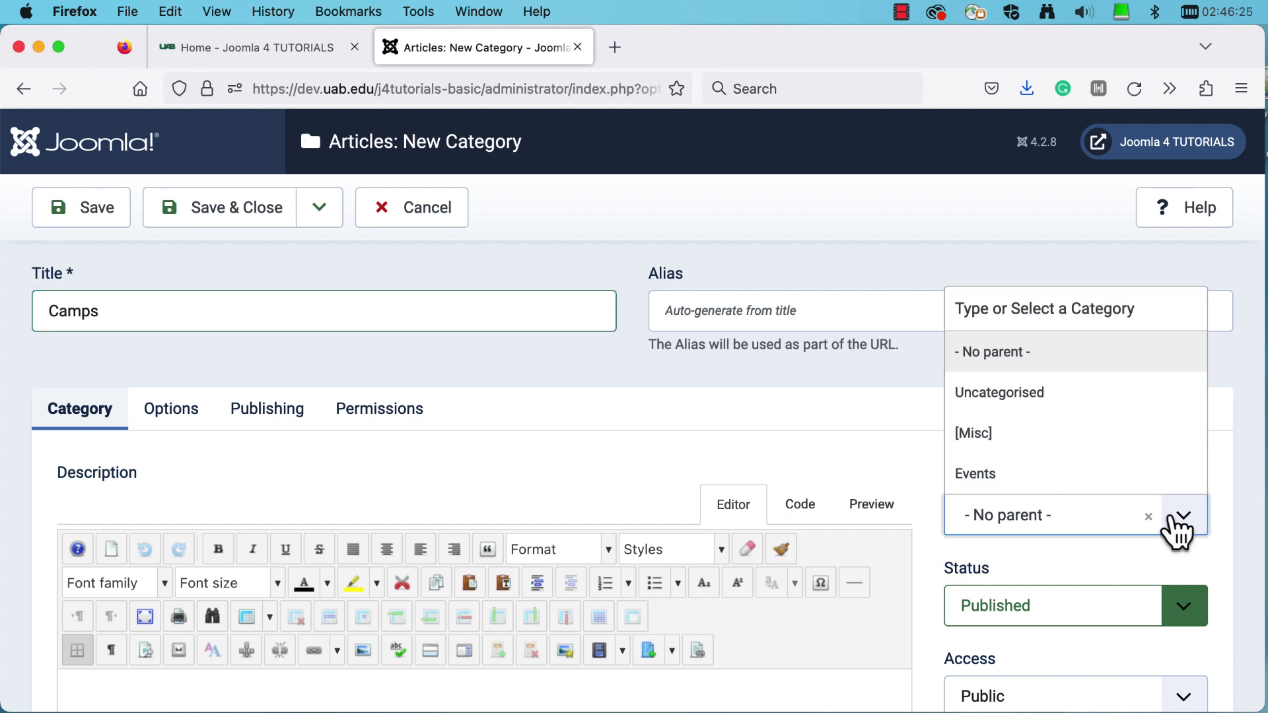
pyautogui.click(1100, 475)
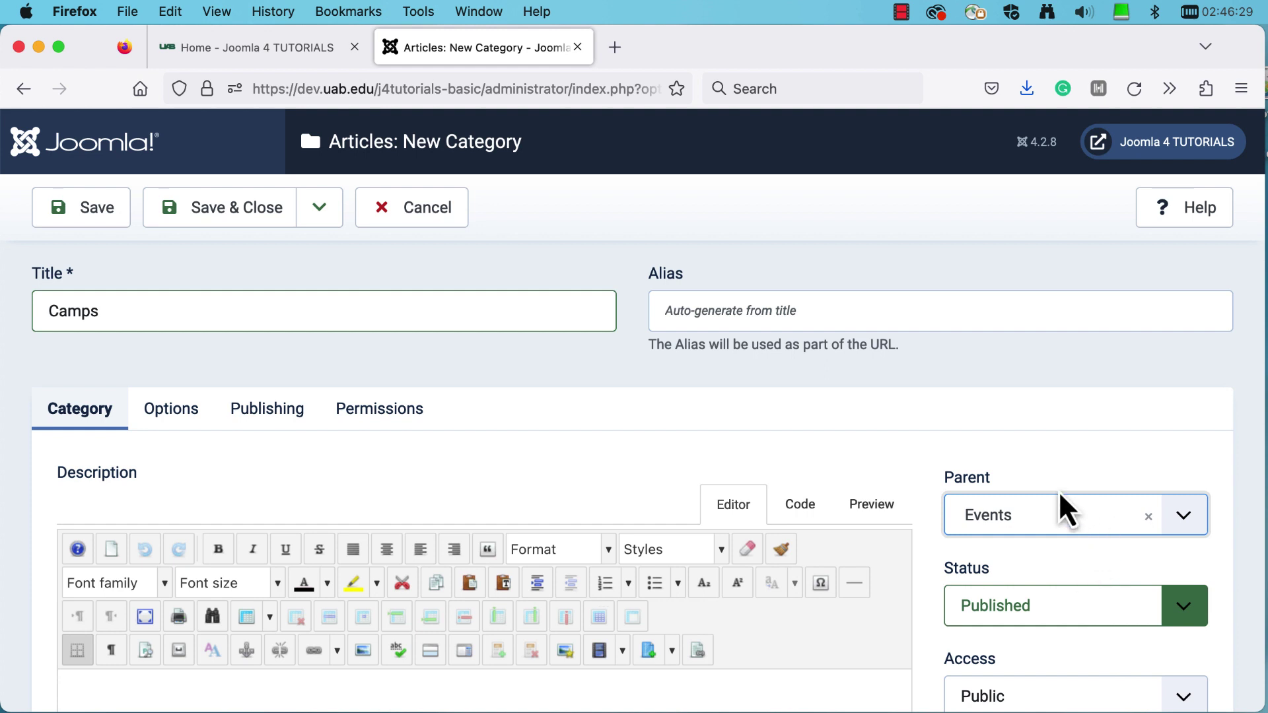
pyautogui.click(218, 210)
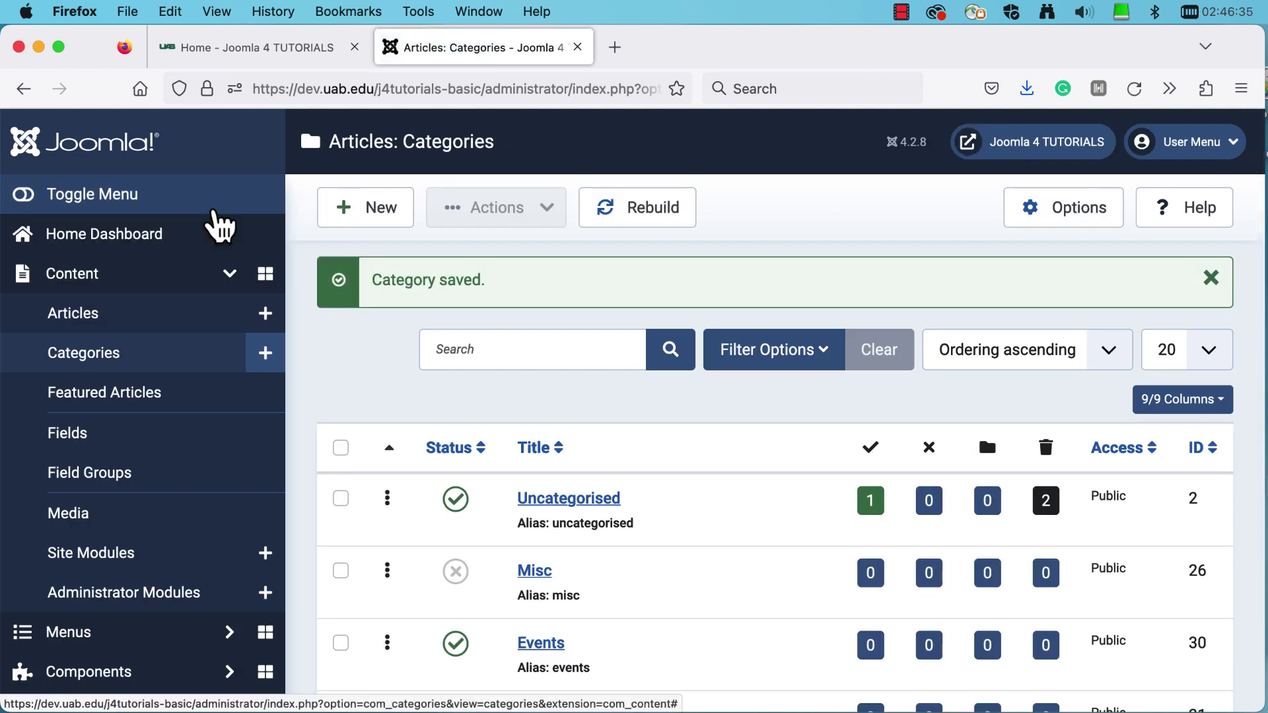
pyautogui.scroll(-3, 735, 402)
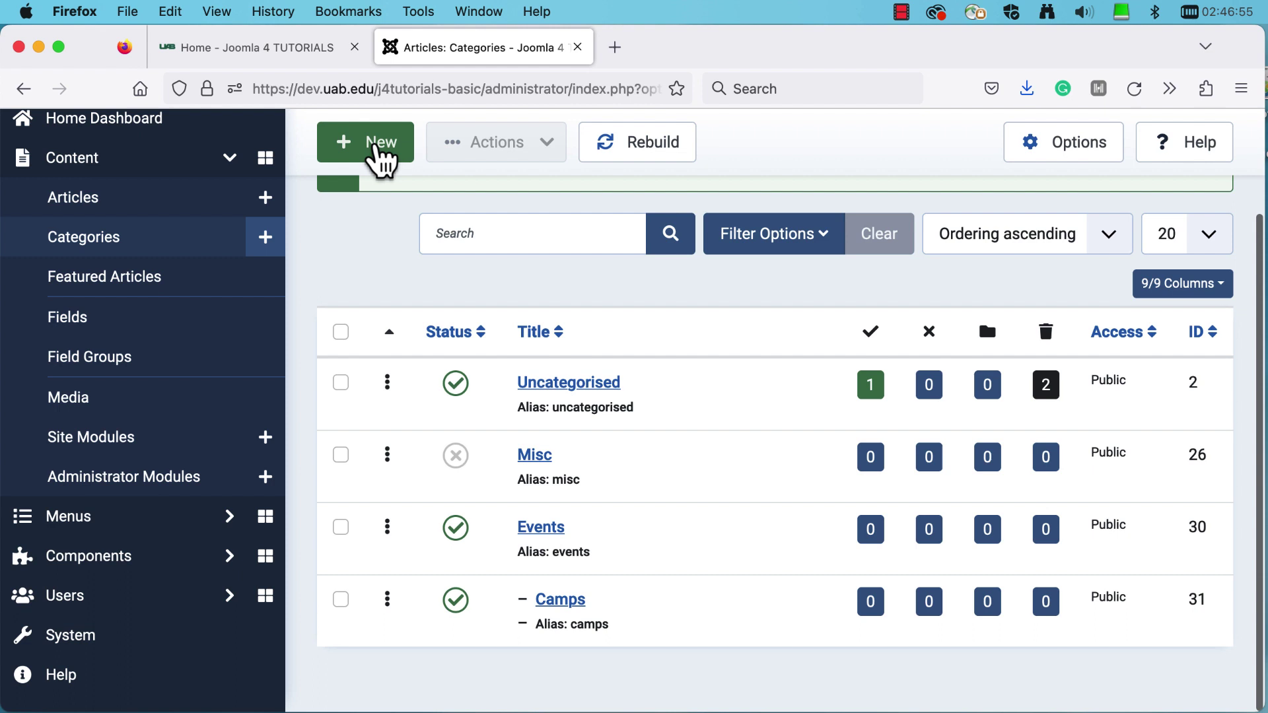
# Step: Add a 'Concerts' category under parent Events and save it
pyautogui.click(382, 156)
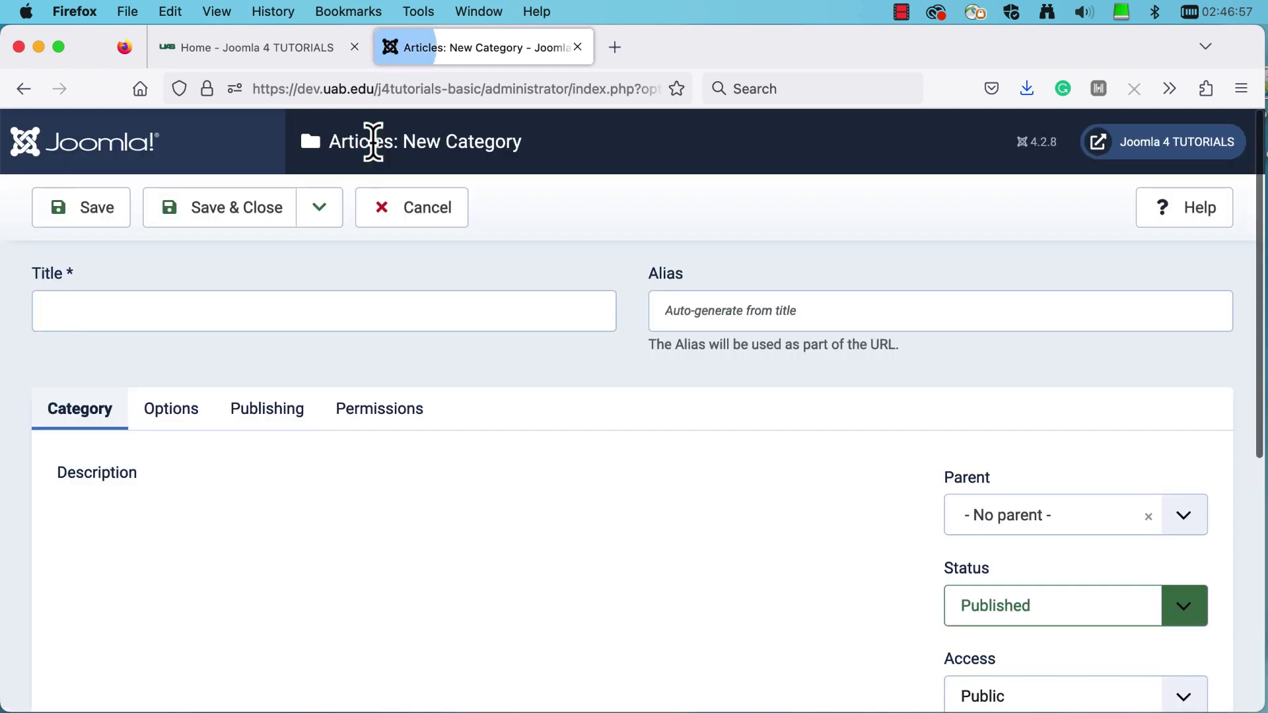
pyautogui.click(114, 311)
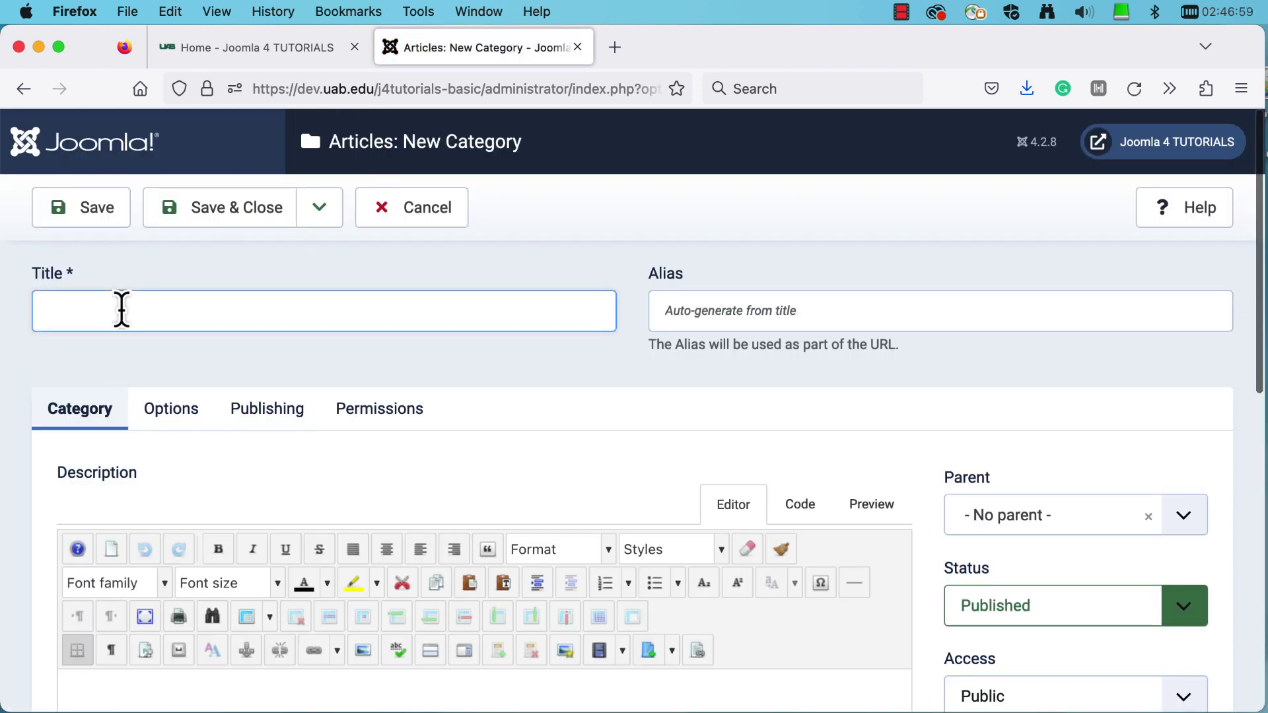
pyautogui.write('Con')
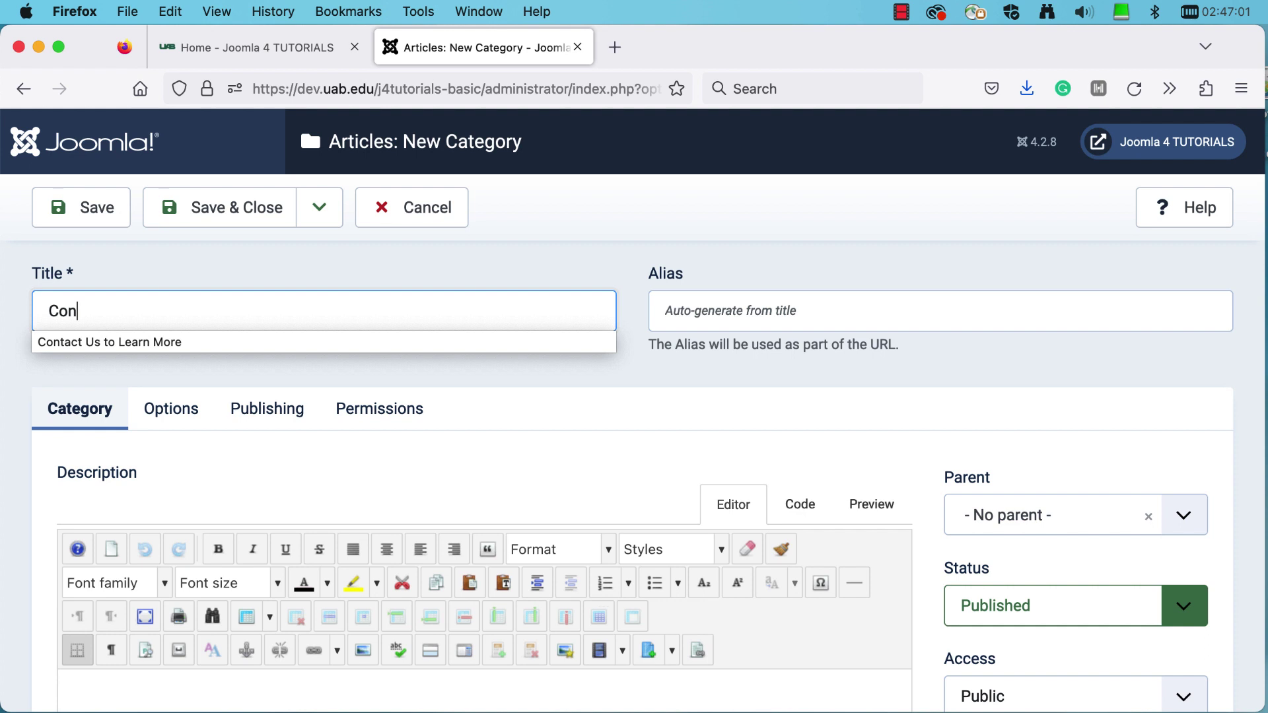
pyautogui.write('certs')
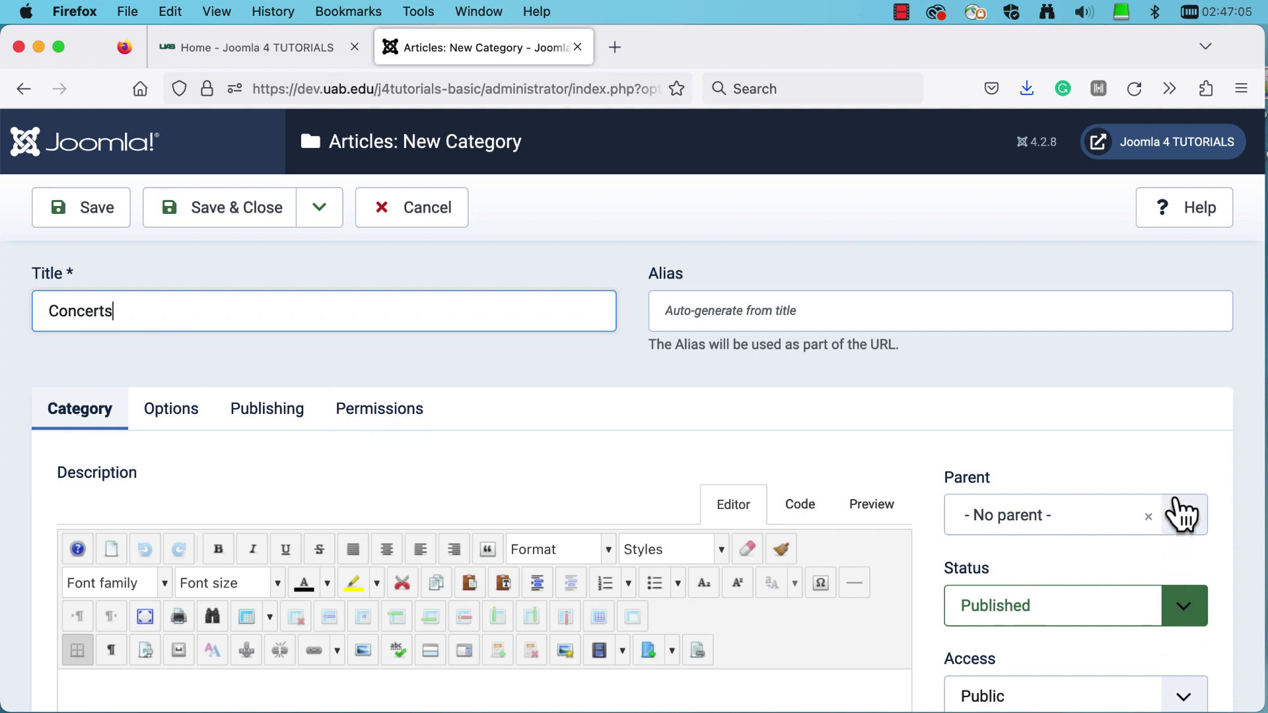
pyautogui.click(1184, 518)
pyautogui.click(1016, 444)
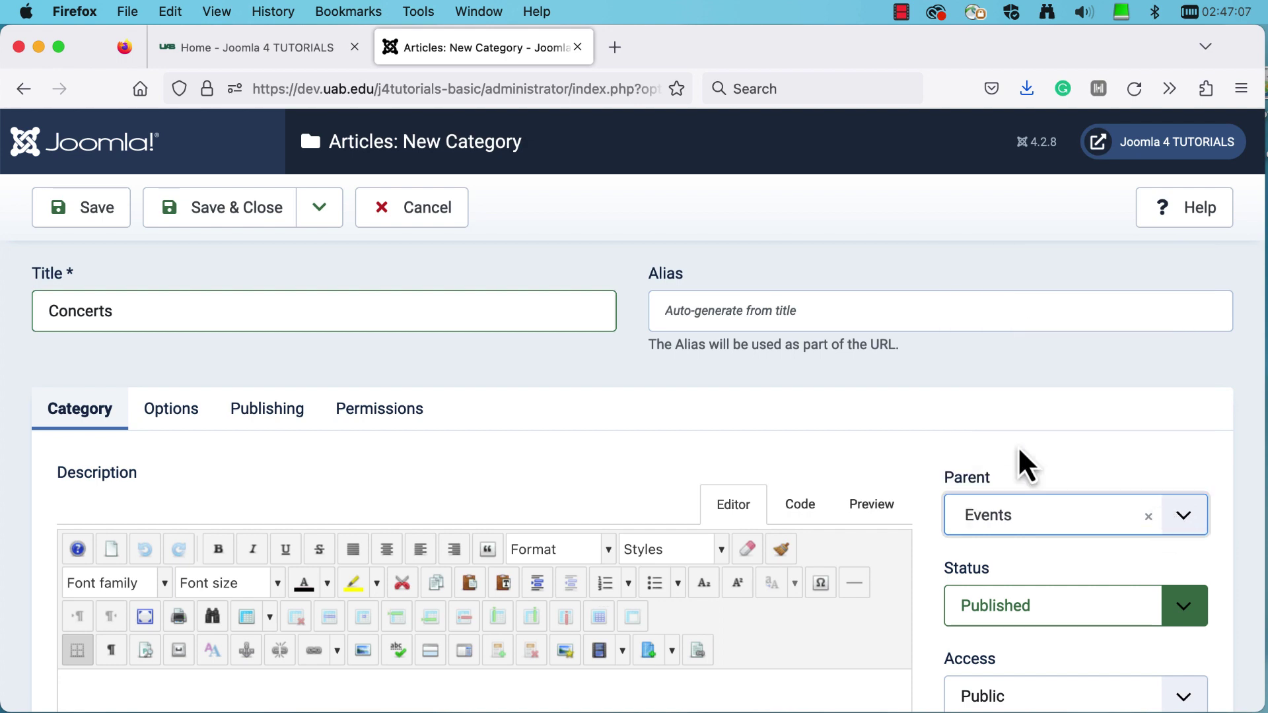
pyautogui.click(221, 226)
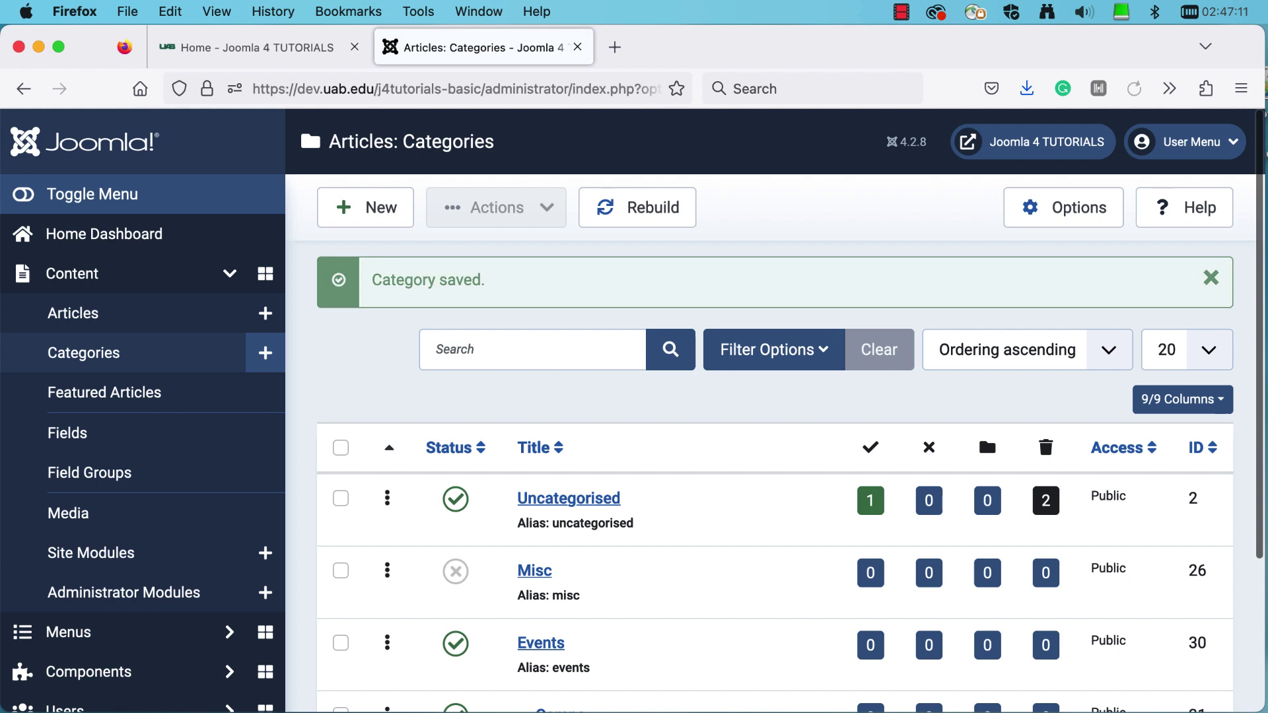
pyautogui.scroll(-2, 1035, 426)
pyautogui.scroll(-2, 1044, 436)
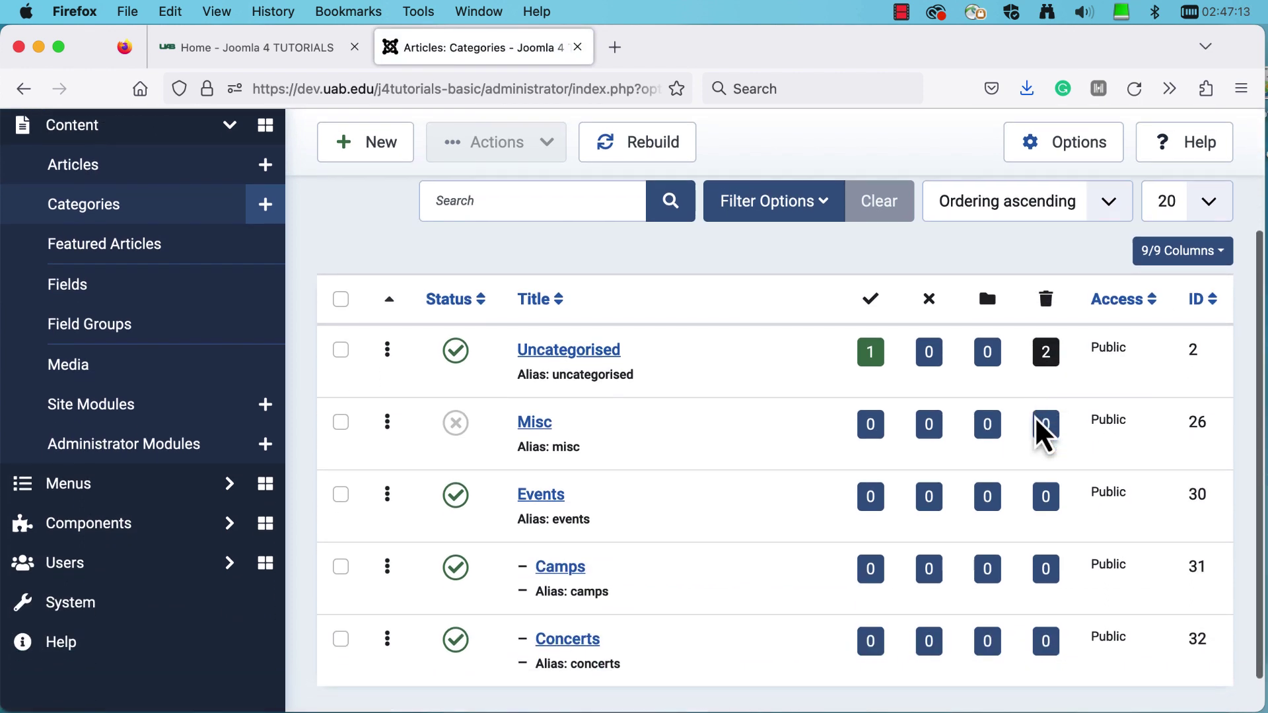